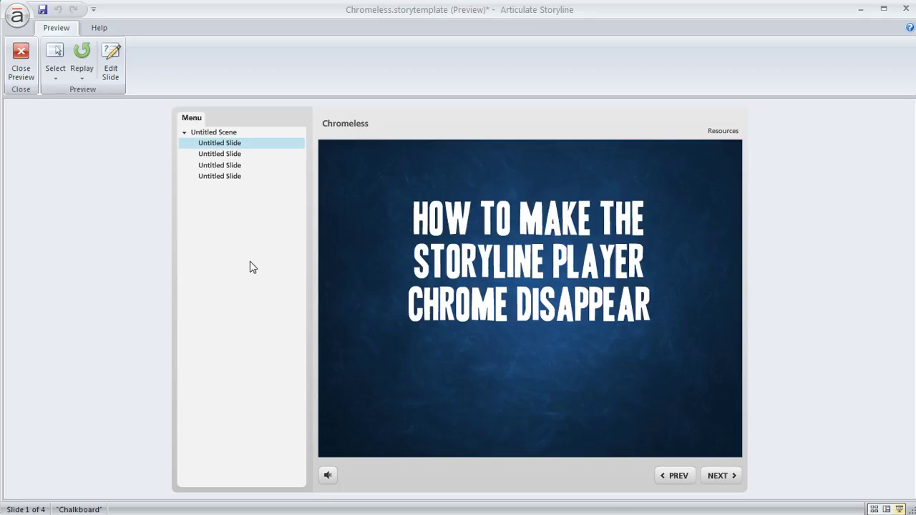
Close the preview and turn off the Resources and Menu tabs, the title and the volume control in the player properties.
click(21, 61)
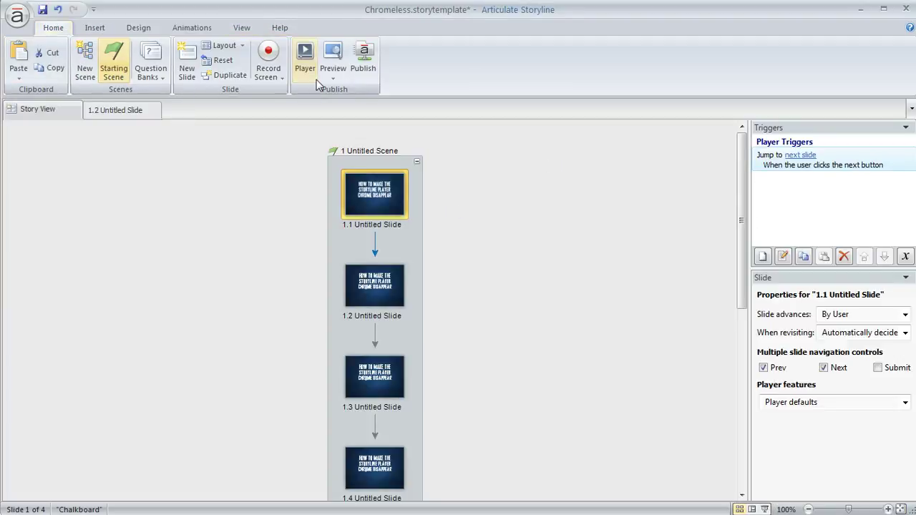
click(309, 52)
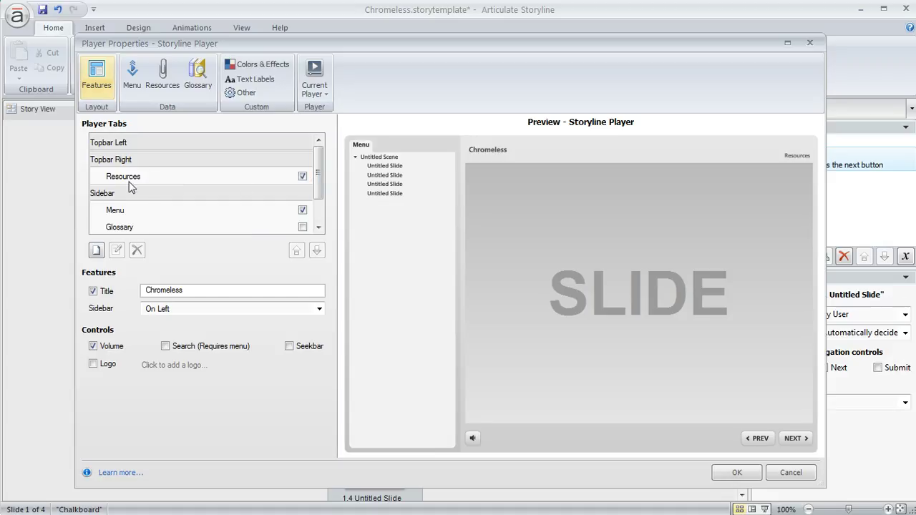
click(301, 179)
click(301, 177)
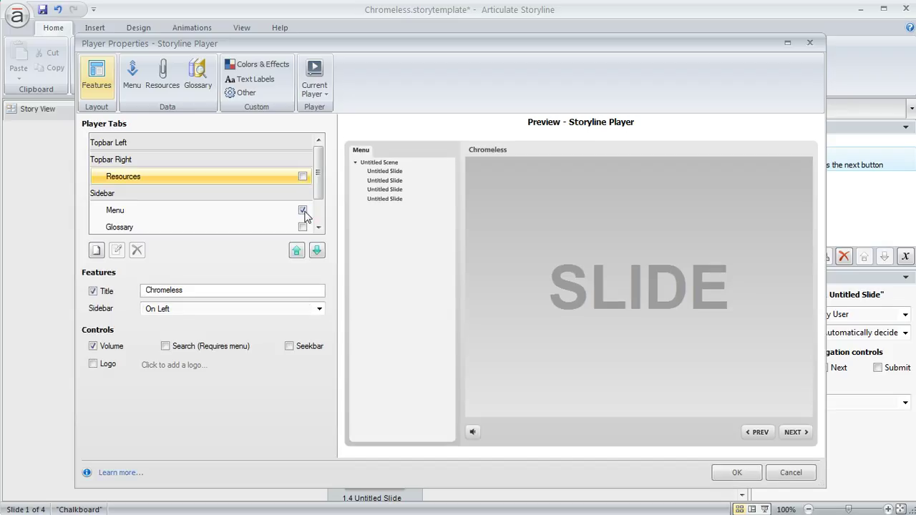
click(304, 211)
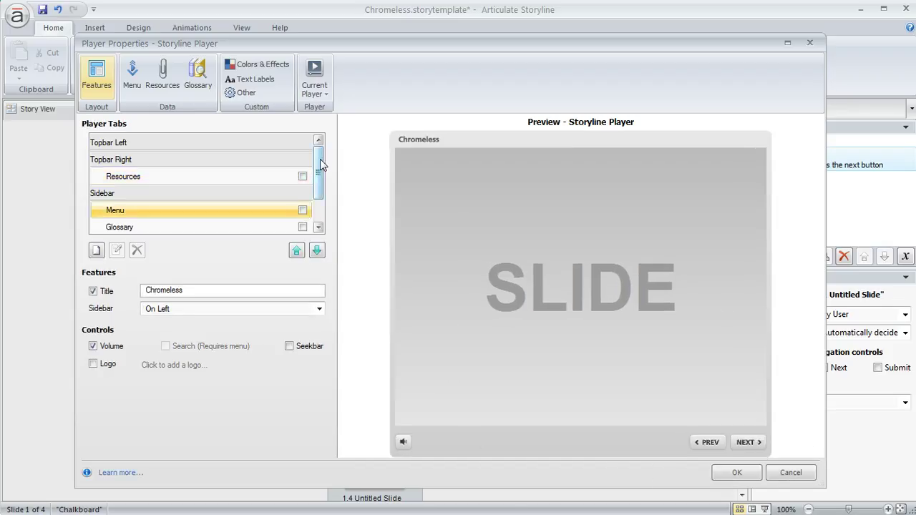
drag(321, 165, 321, 188)
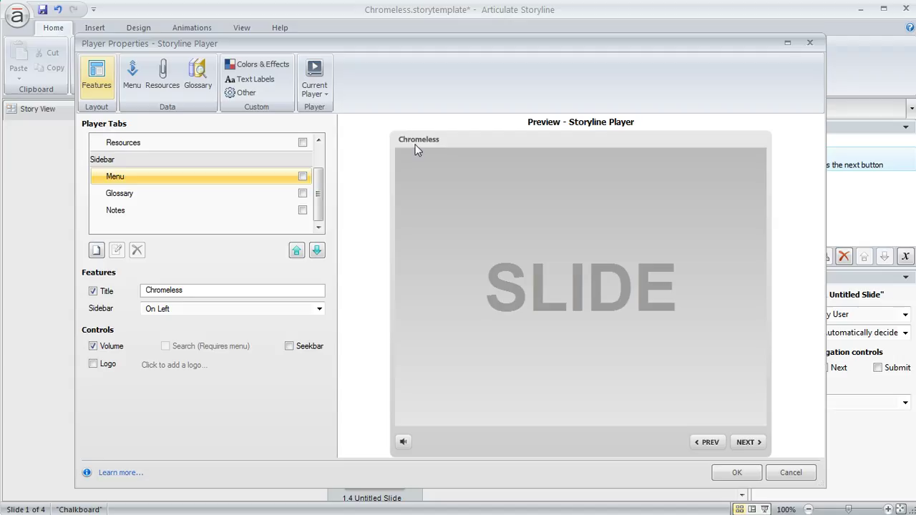
click(92, 291)
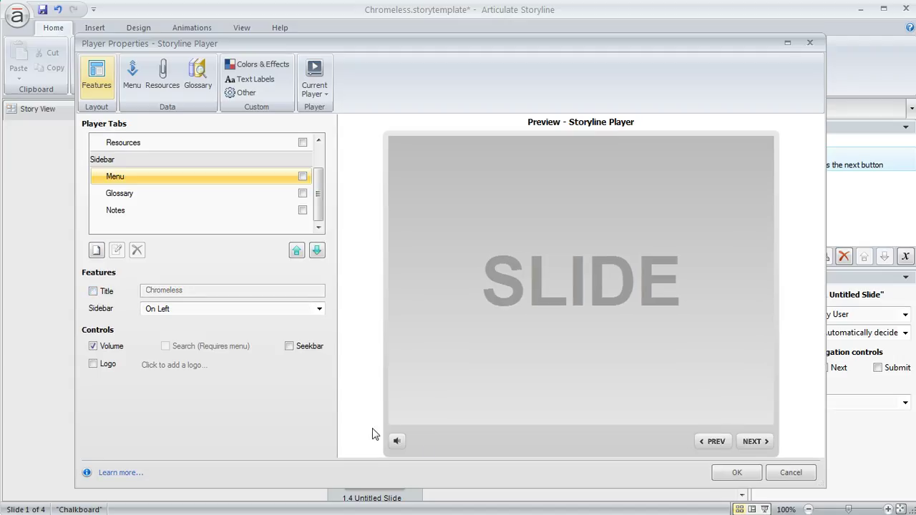
click(93, 346)
Show advanced color editing for the player and set the base >> bg item's transparency to 100%.
click(272, 71)
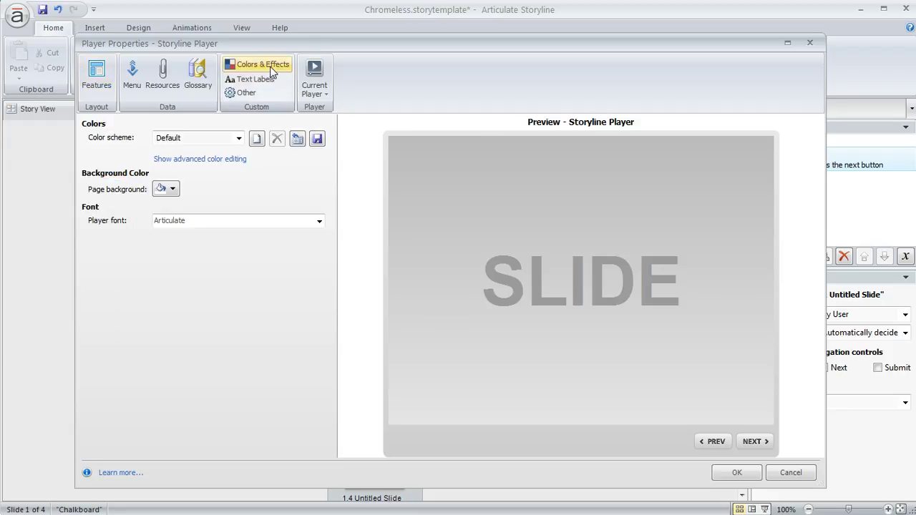
click(206, 160)
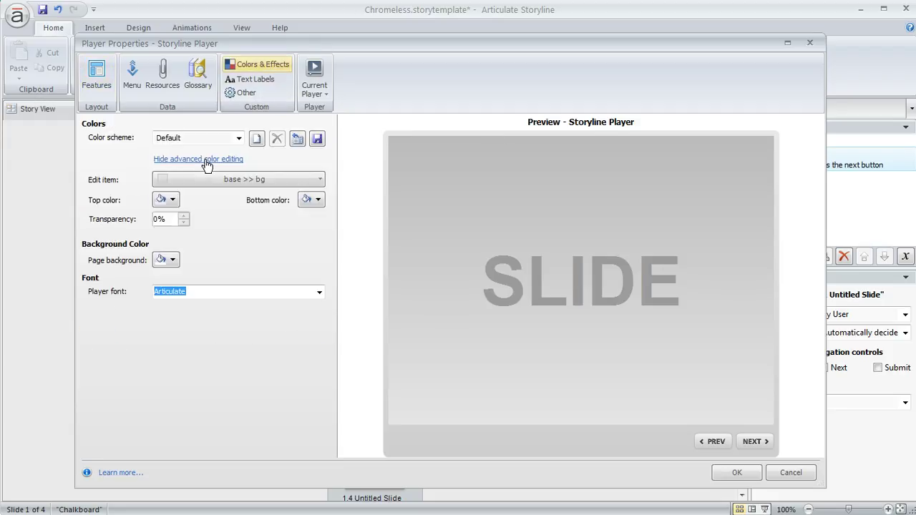
click(260, 180)
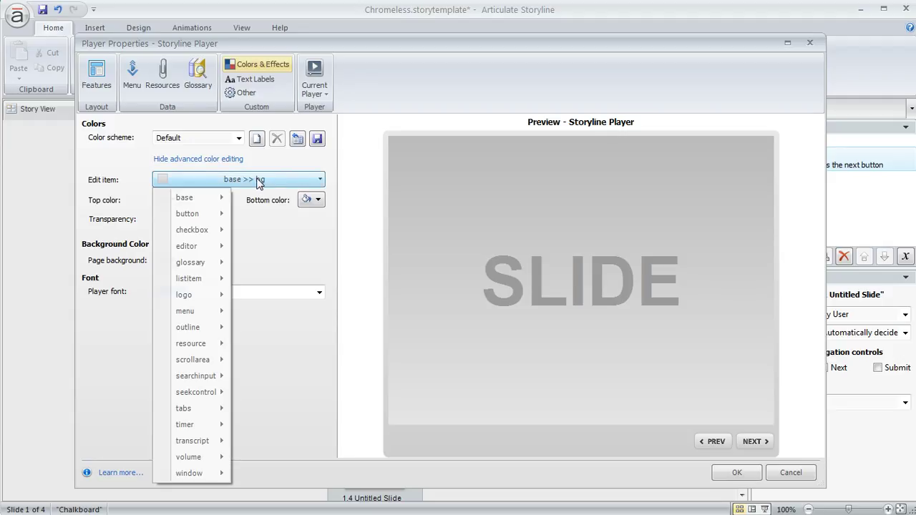
mouse_move(202, 200)
click(256, 197)
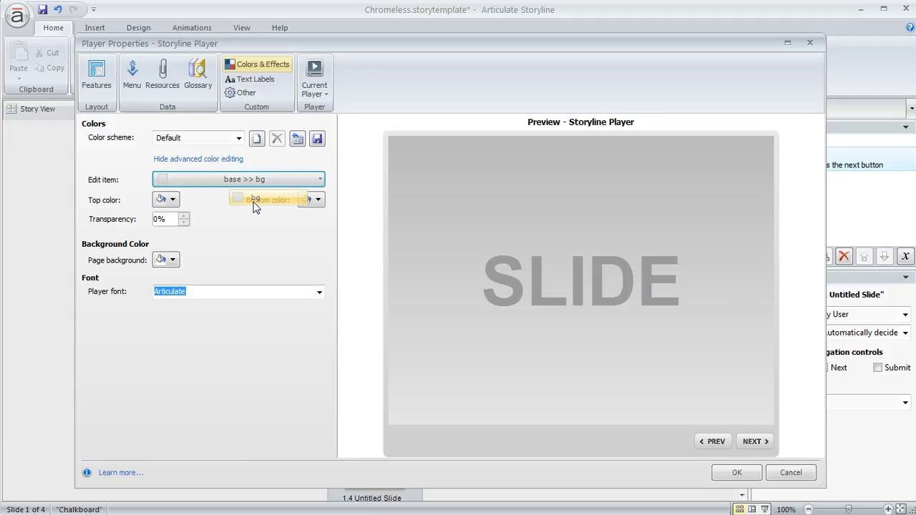
click(164, 220)
text(100)
key(Tab)
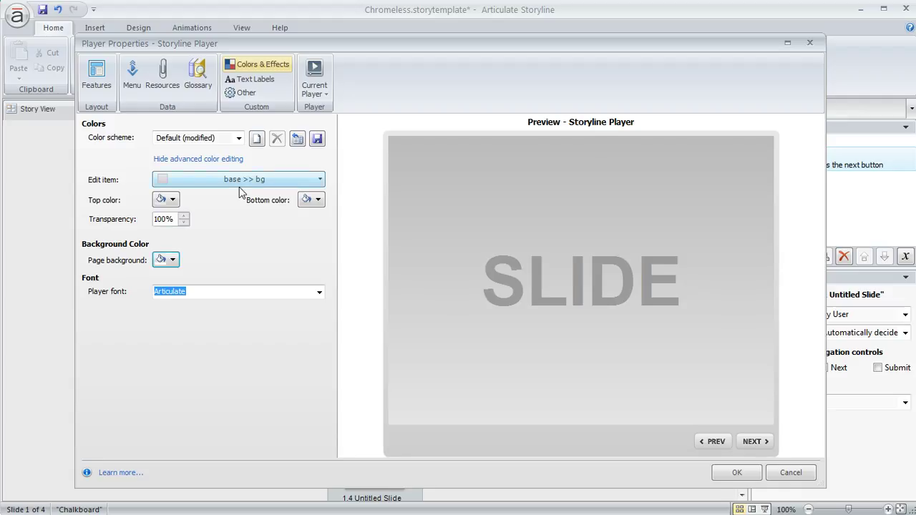
Set the transparency of the player's base >> border color item to 100%.
click(236, 182)
mouse_move(185, 199)
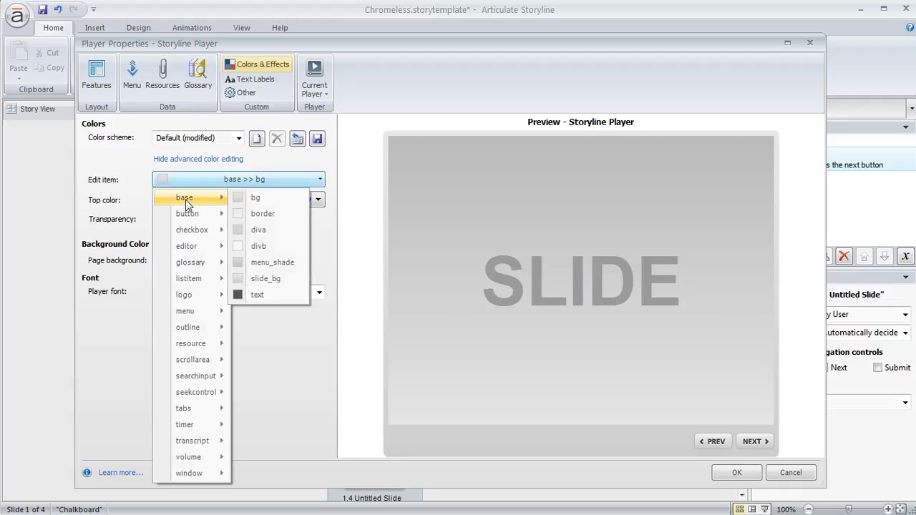
click(263, 214)
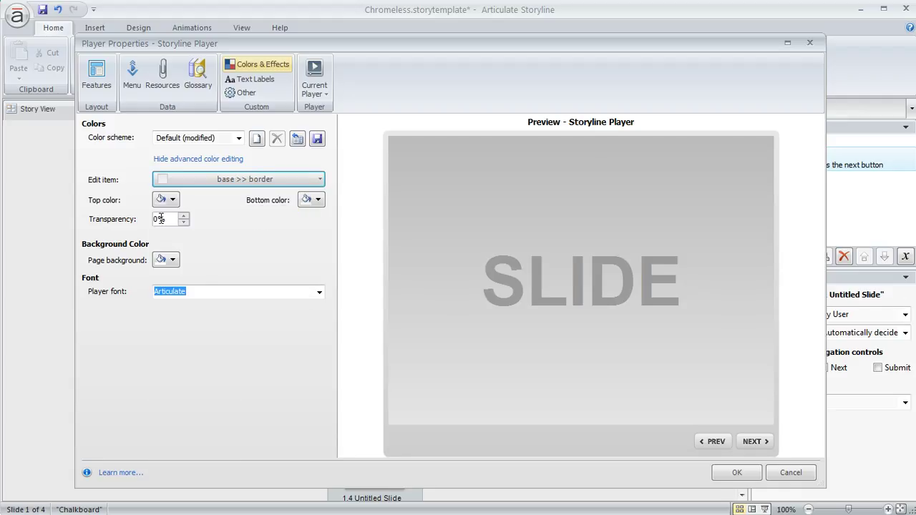
double_click(158, 218)
text(100)
key(Tab)
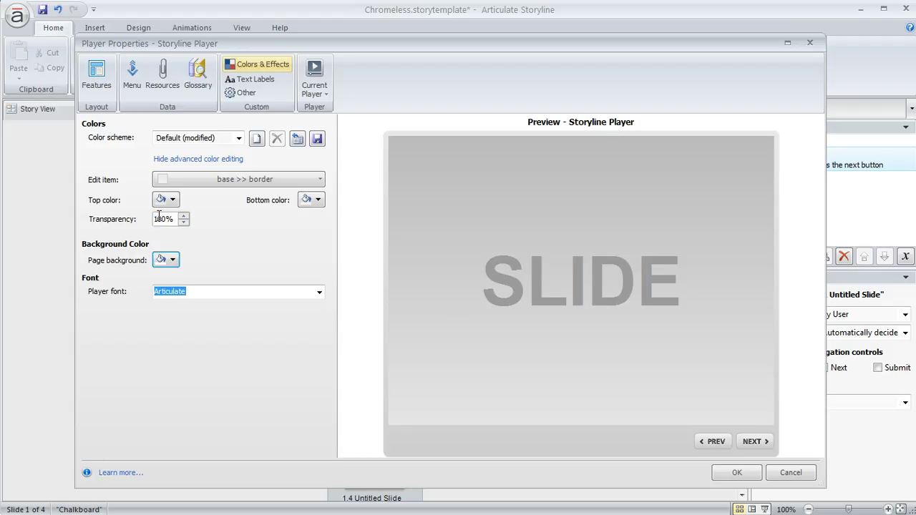
Set the transparency of the base >> slide_bg color item to 100% and apply the player properties.
click(230, 180)
mouse_move(189, 201)
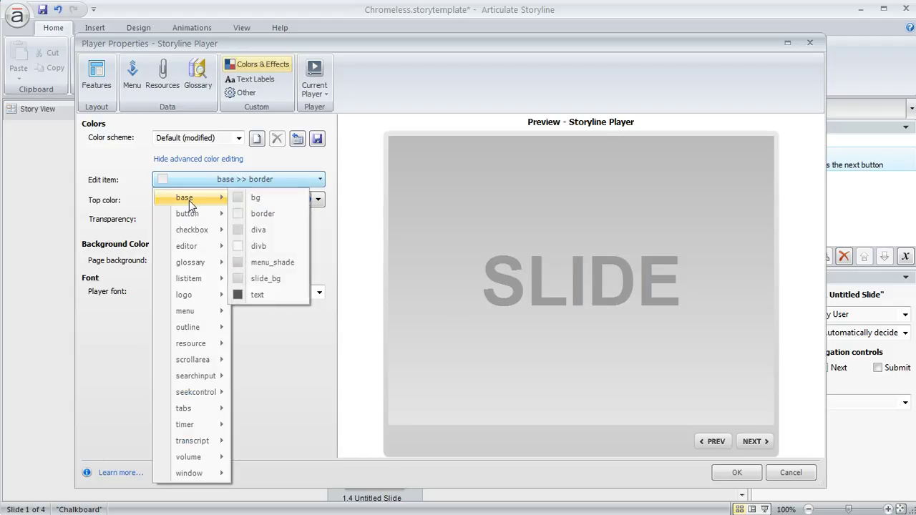
click(269, 283)
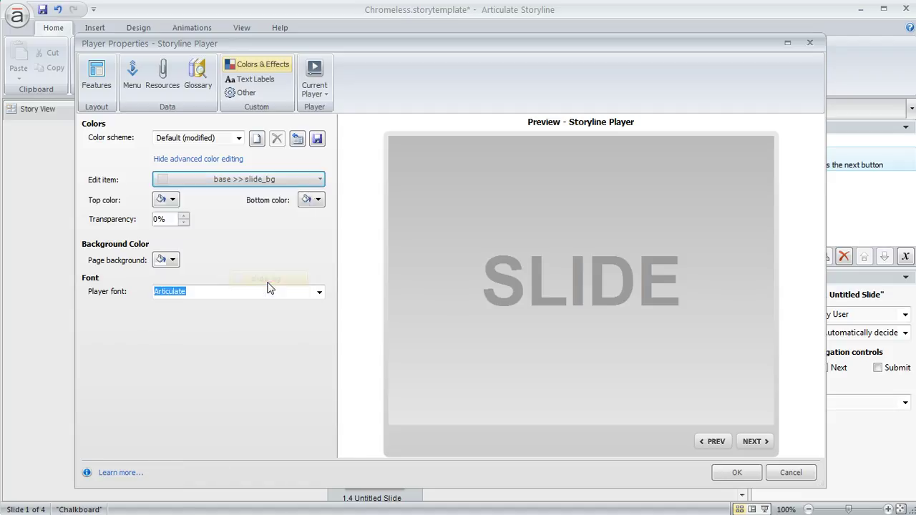
click(159, 219)
text(100)
key(Tab)
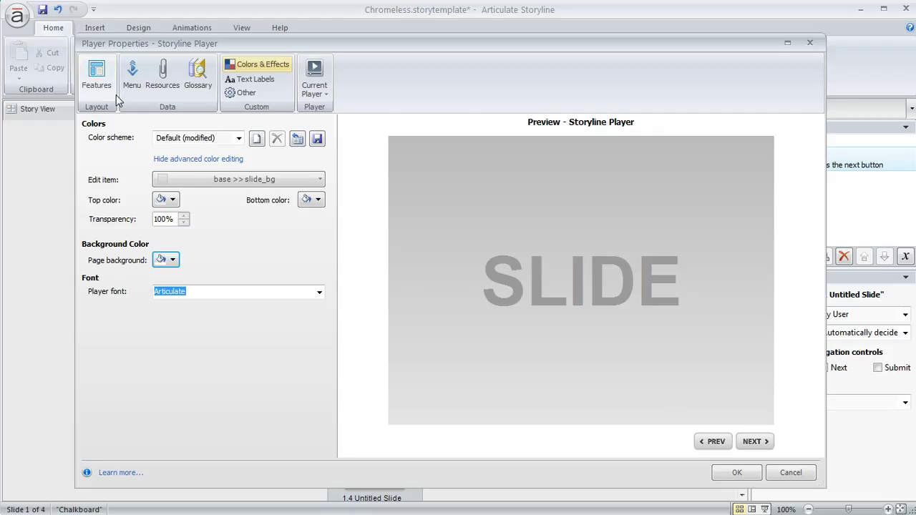
click(733, 471)
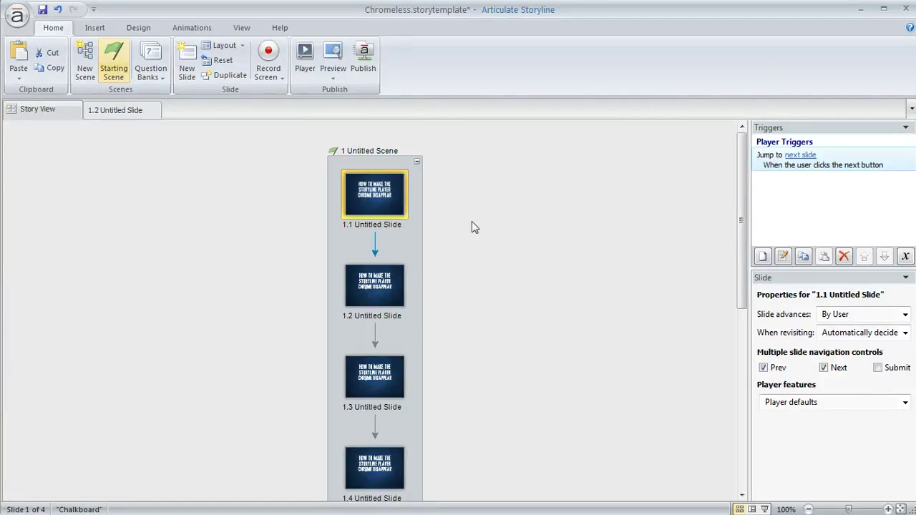
Turn off the Prev and Next navigation controls for all slides in the scene and preview the project.
scroll(741, 185, down, 1)
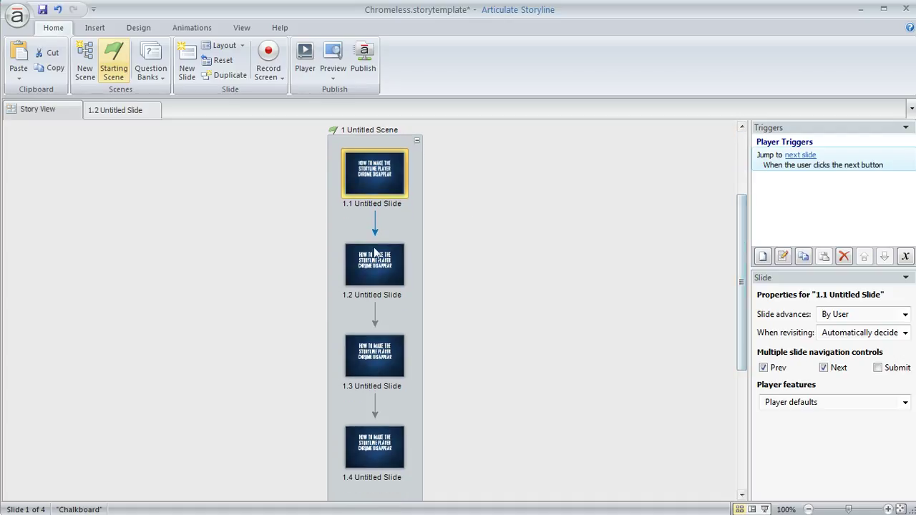
scroll(741, 215, up, 1)
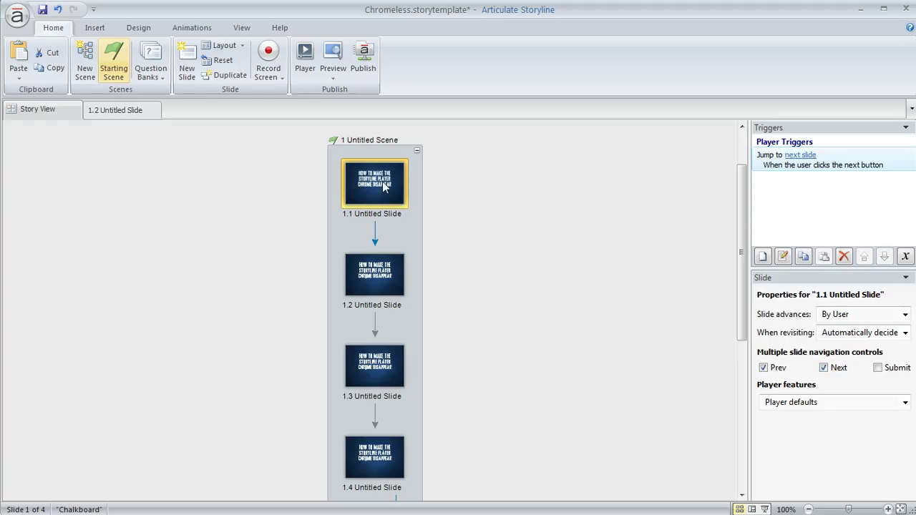
key(ctrl+a)
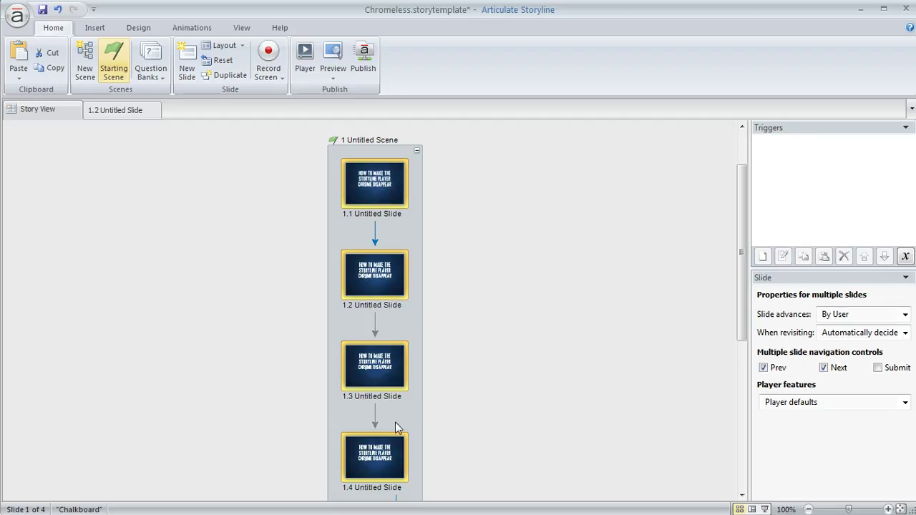
click(763, 367)
click(824, 368)
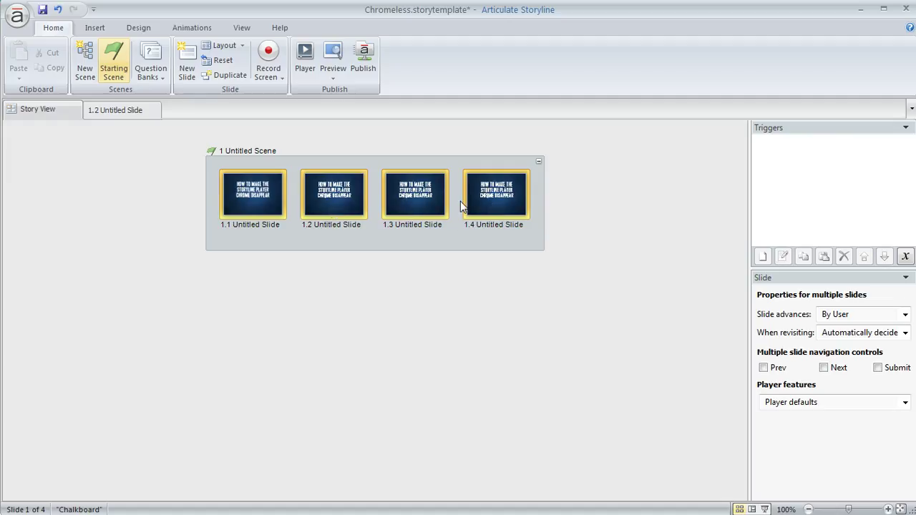
click(332, 54)
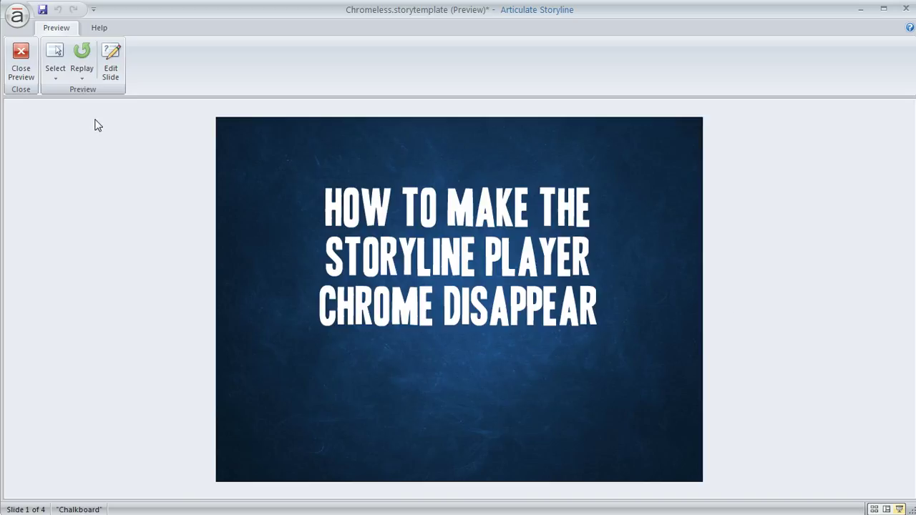
click(29, 54)
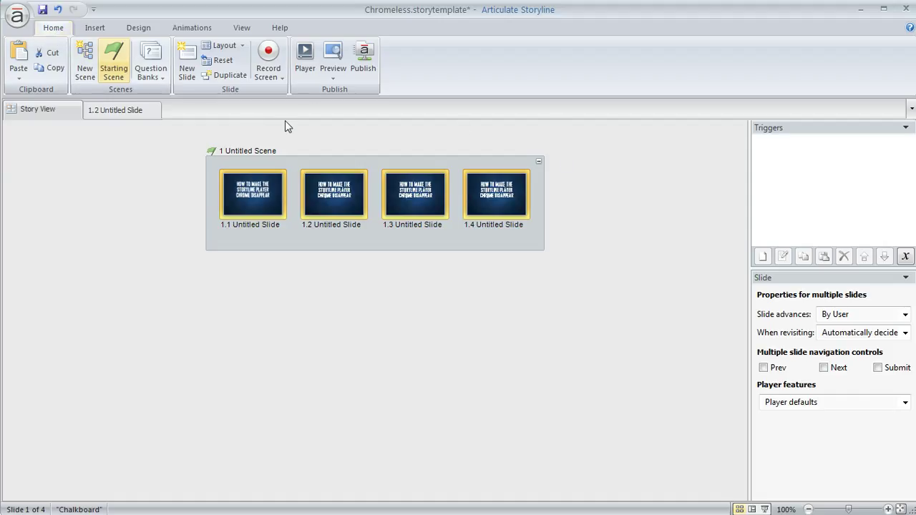
click(305, 54)
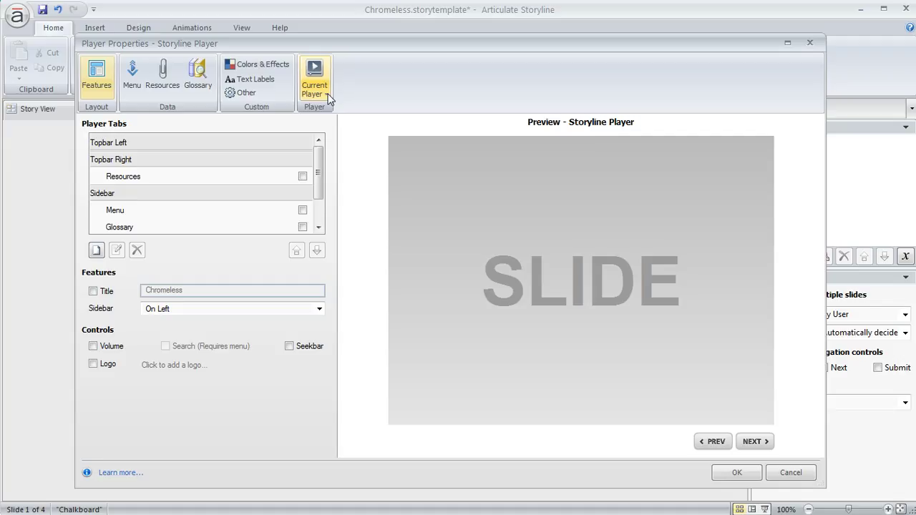
click(327, 99)
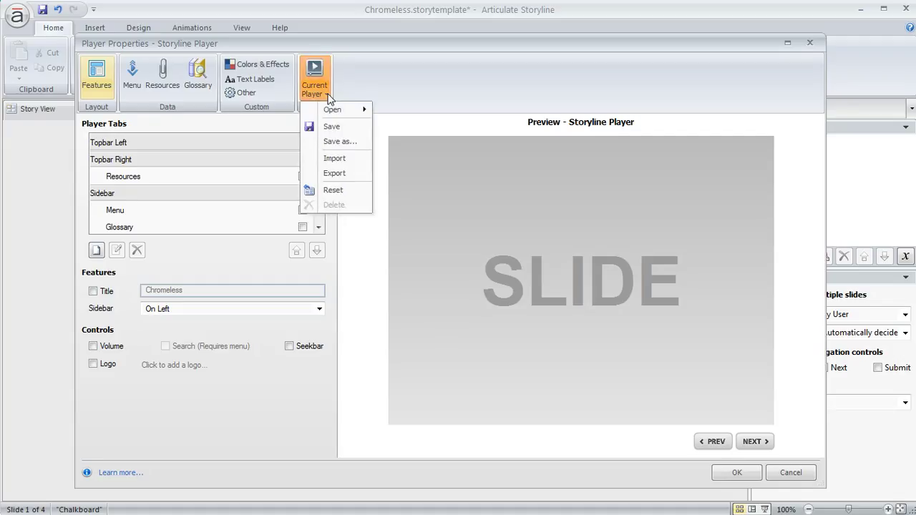
click(338, 138)
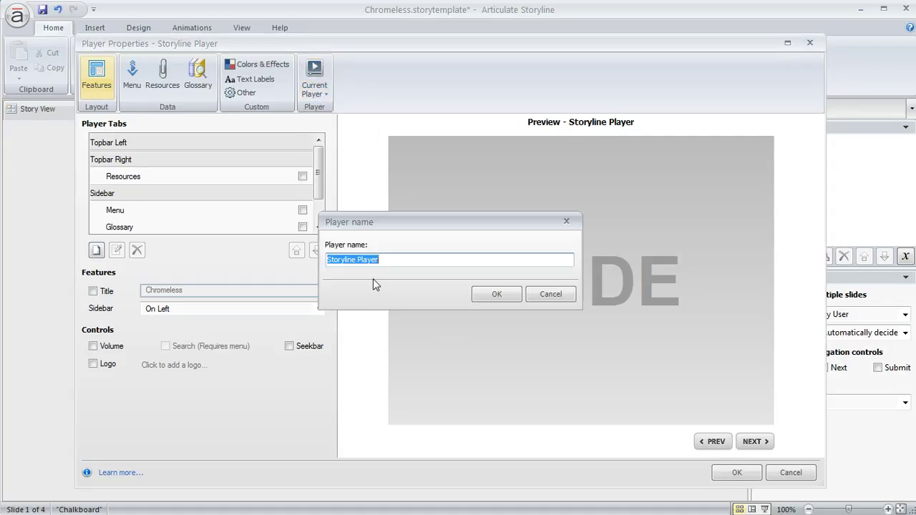
click(546, 297)
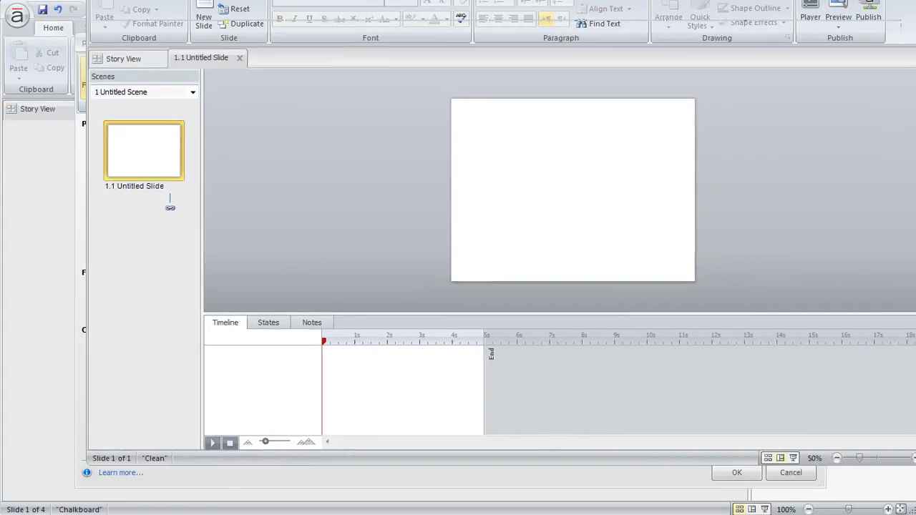
In the Untitled1 project's player properties, open the saved ChromelessPlayer (on disk) as the current player.
drag(579, 0, 505, 19)
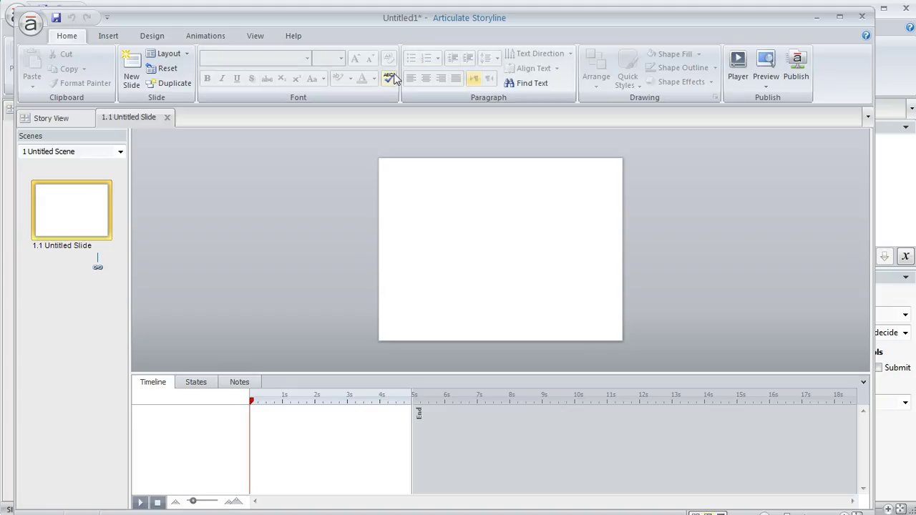
click(738, 68)
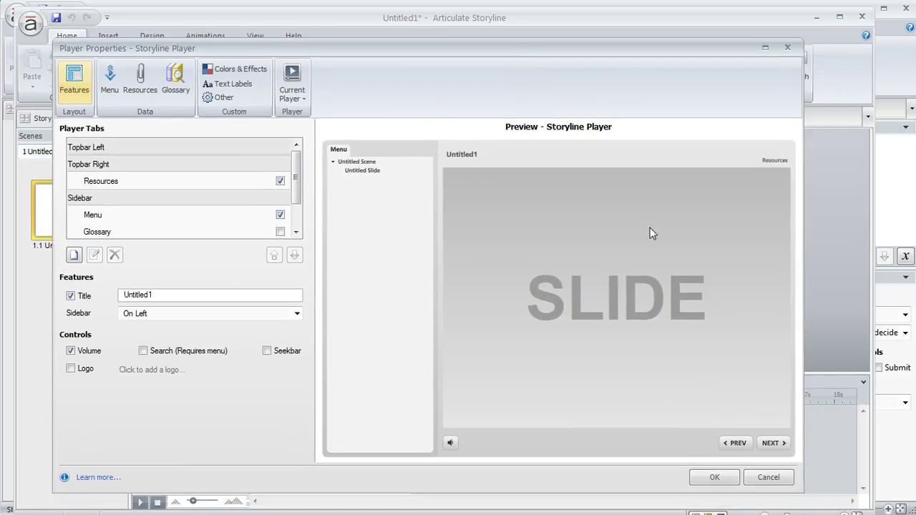
click(305, 103)
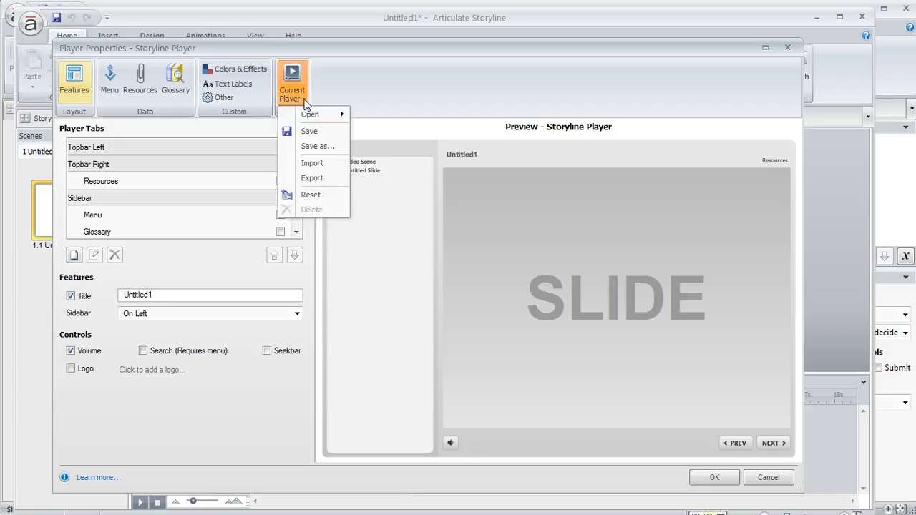
mouse_move(318, 114)
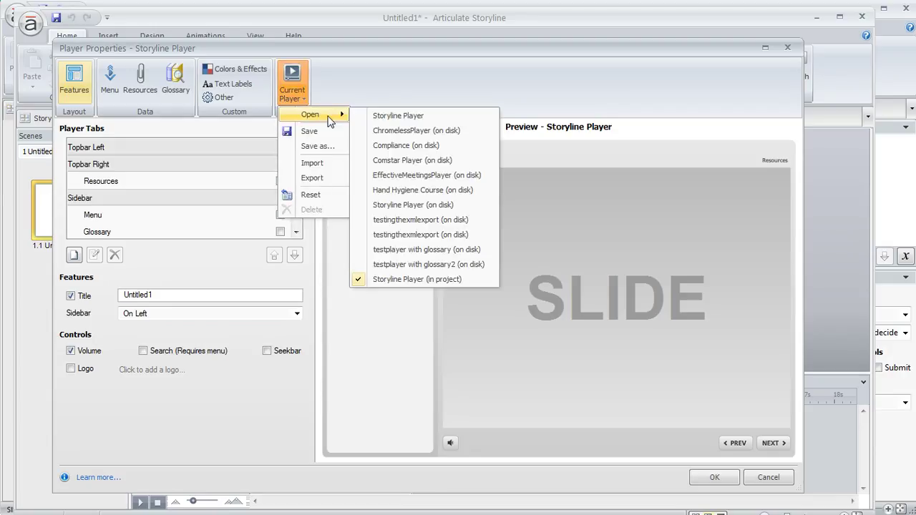
click(429, 131)
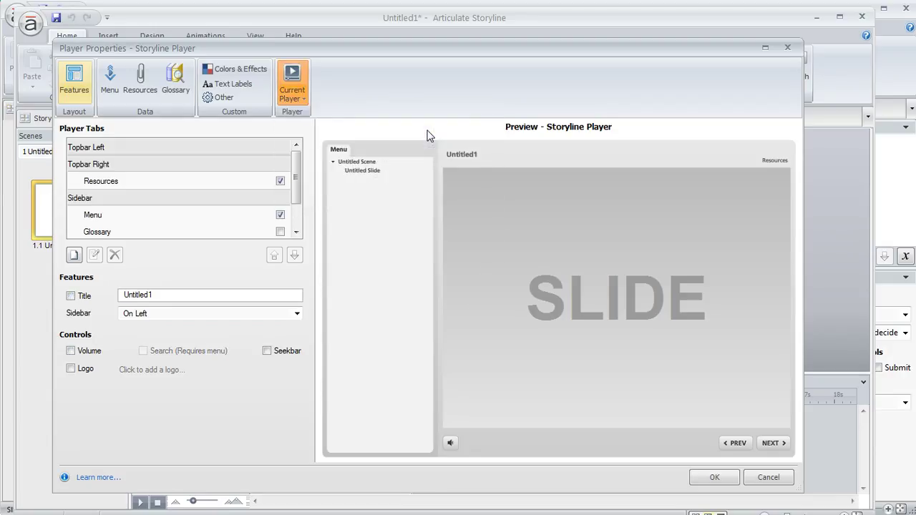